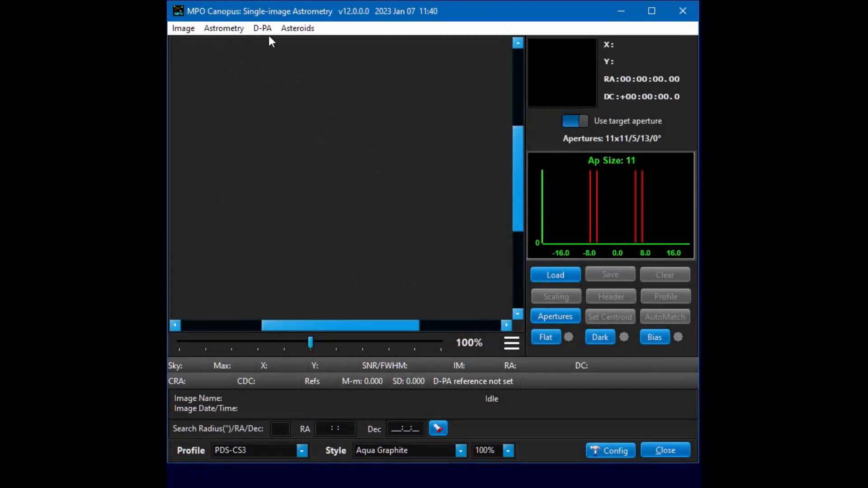
{"action": "left_click", "coordinate": [180, 32]}
{"action": "left_click", "coordinate": [178, 30]}
{"action": "left_click", "coordinate": [226, 28]}
{"action": "left_click", "coordinate": [226, 29]}
{"action": "left_click", "coordinate": [262, 28]}
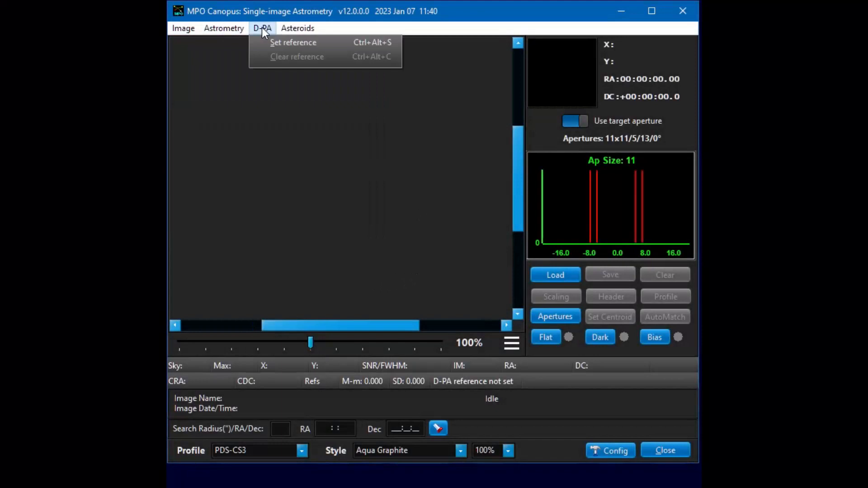
{"action": "mouse_move", "coordinate": [286, 28]}
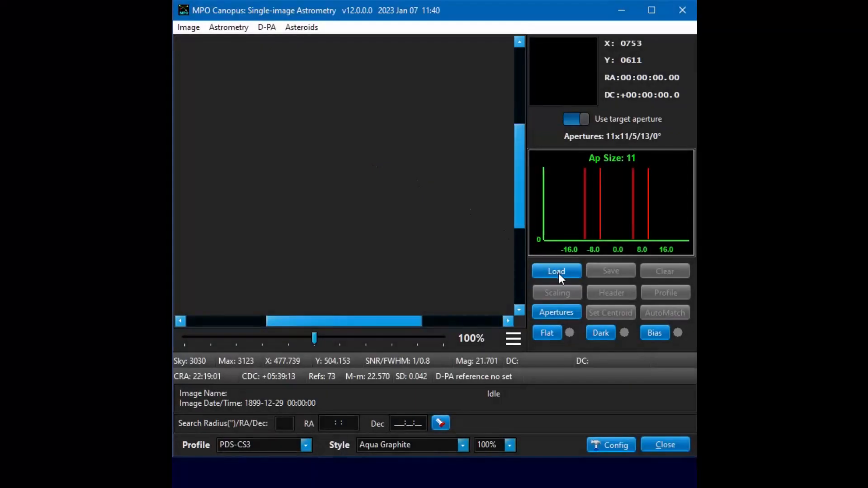
- Load the image A5841_UKN_00008.FIT from the 20221114 folder and clear all its apertures
{"action": "left_click", "coordinate": [558, 273]}
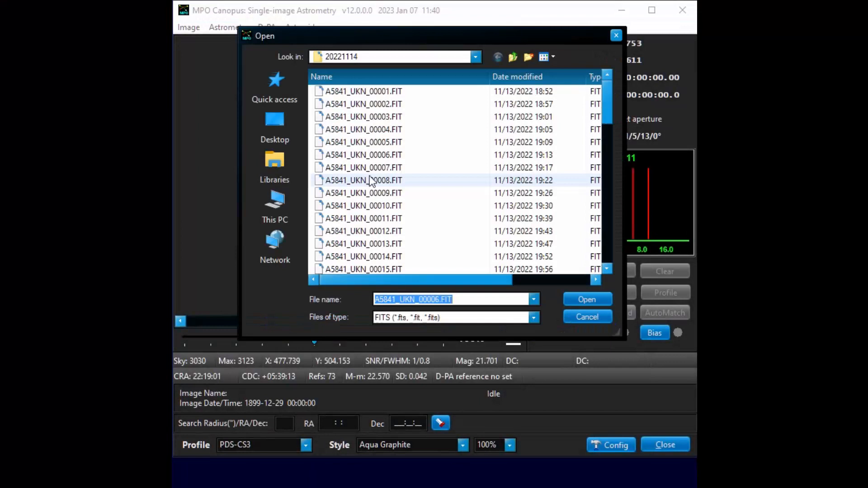
{"action": "double_click", "coordinate": [367, 181]}
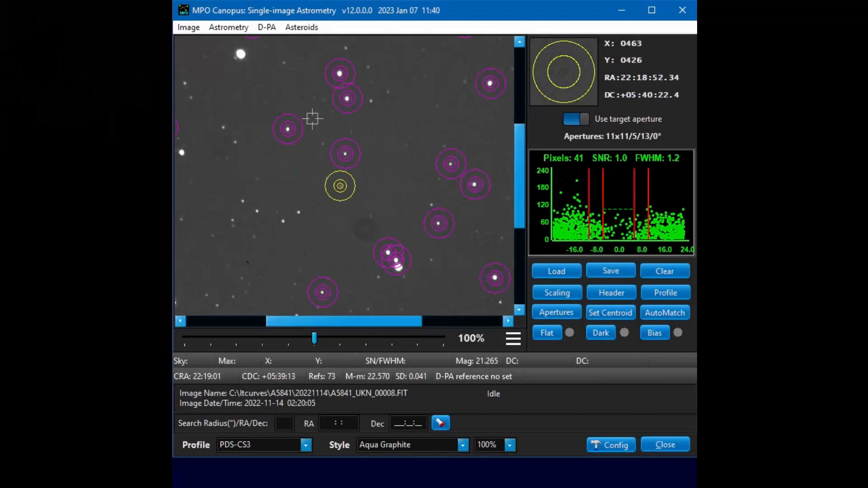
{"action": "left_click", "coordinate": [227, 29]}
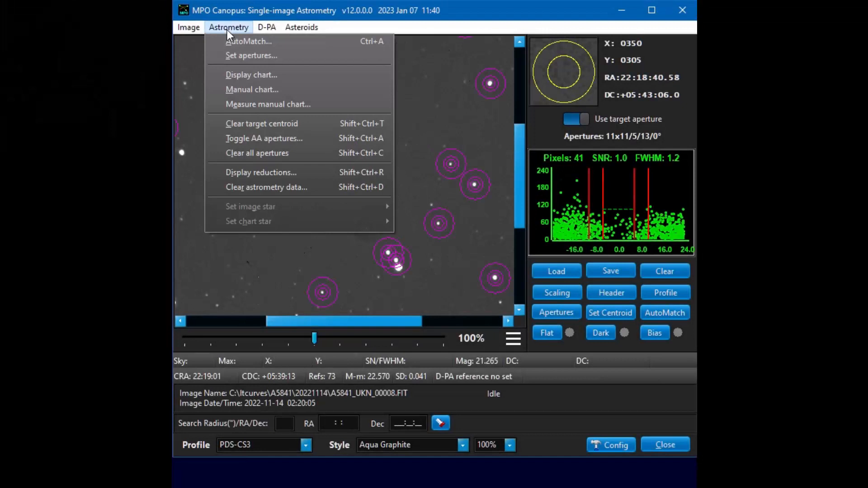
{"action": "left_click", "coordinate": [273, 153]}
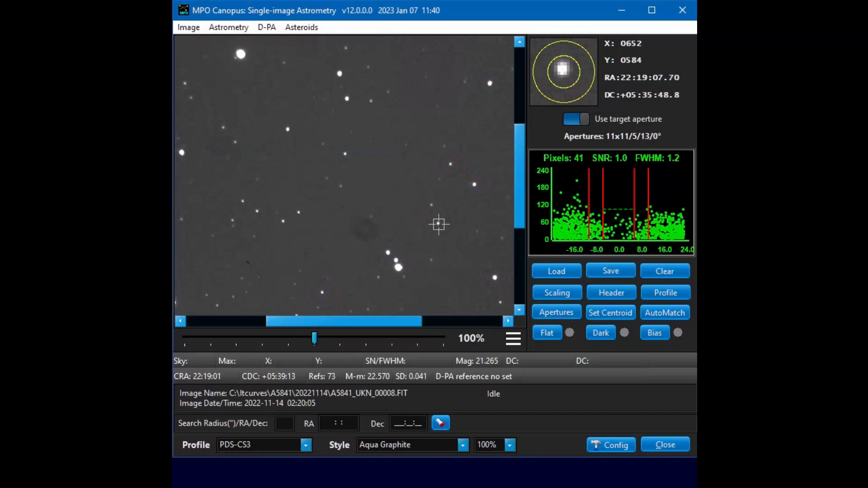
- Measure the star above and right of the bright three-star group, and inspect its enlarged profile with and without the black background
{"action": "left_click", "coordinate": [438, 224]}
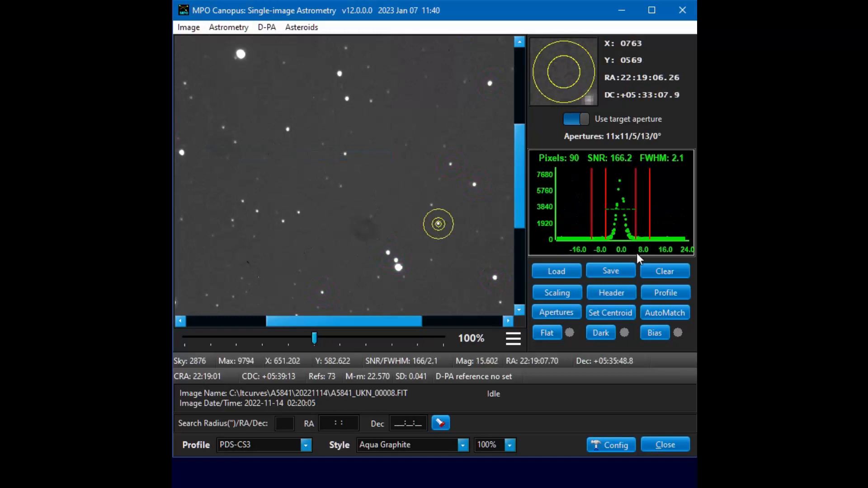
{"action": "left_click", "coordinate": [623, 219]}
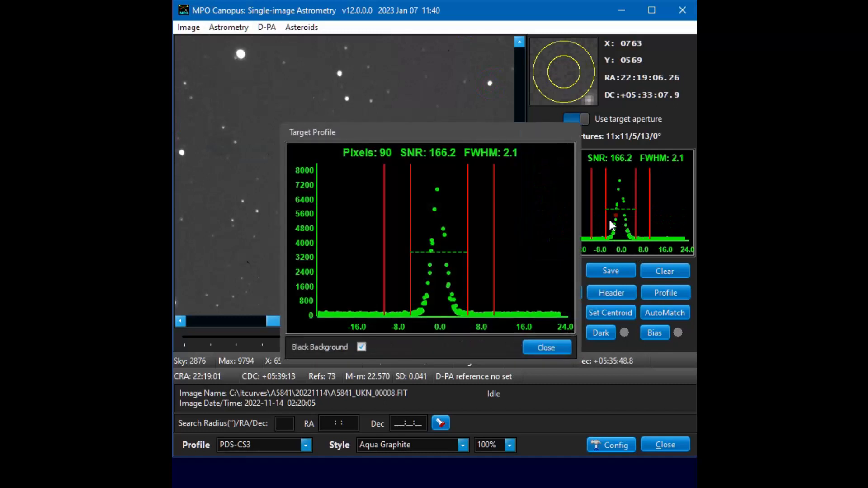
{"action": "left_click_drag", "start_coordinate": [576, 361], "coordinate": [640, 424]}
{"action": "left_click", "coordinate": [361, 409]}
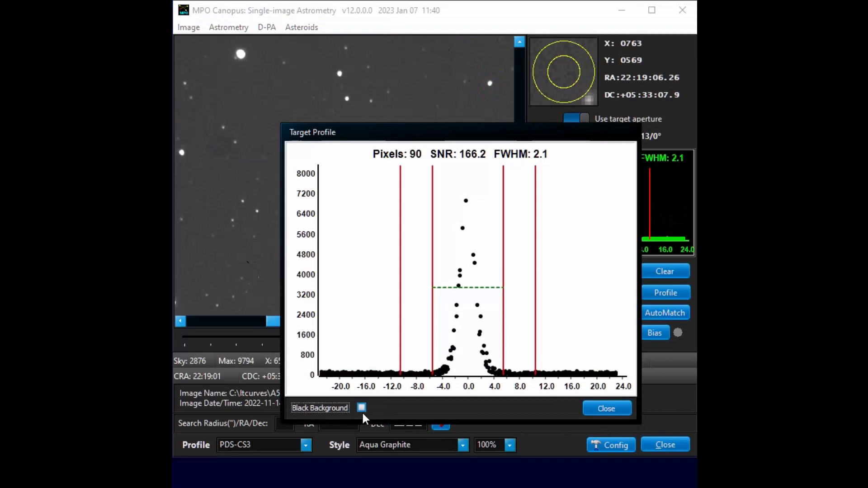
{"action": "left_click", "coordinate": [362, 410]}
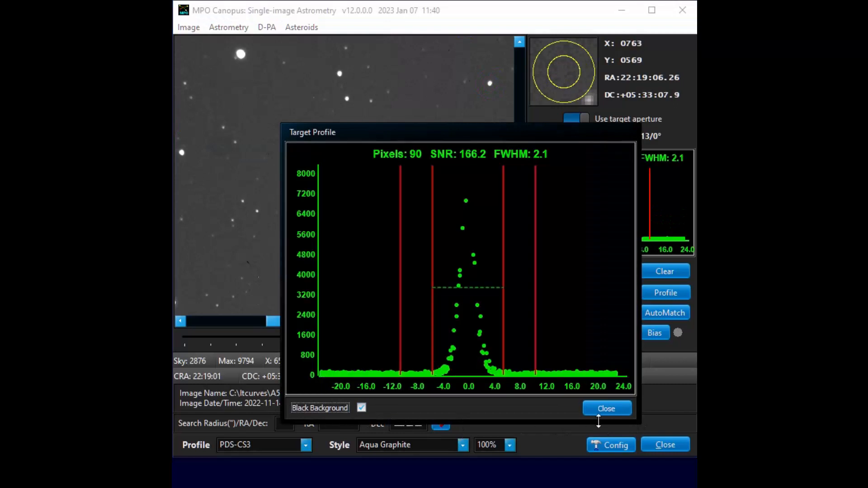
{"action": "left_click", "coordinate": [608, 409]}
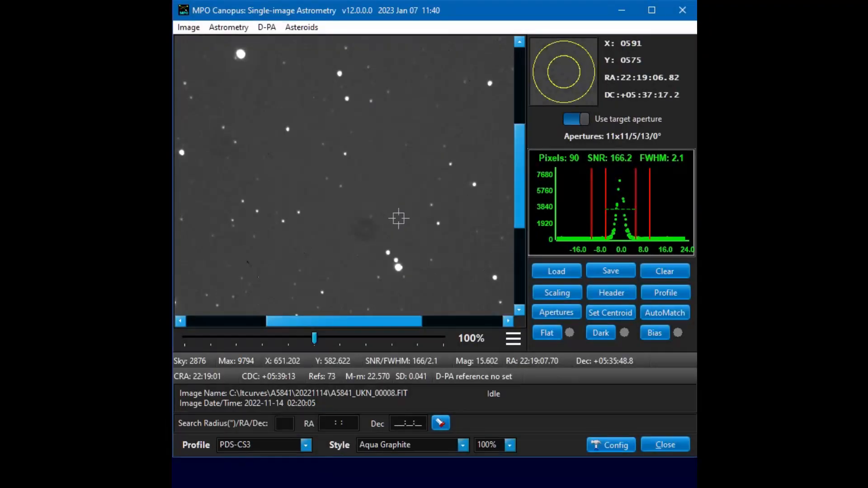
- Try the compressed standard-deviation mode in the image scaling settings and return it to Normal
{"action": "left_click", "coordinate": [558, 293]}
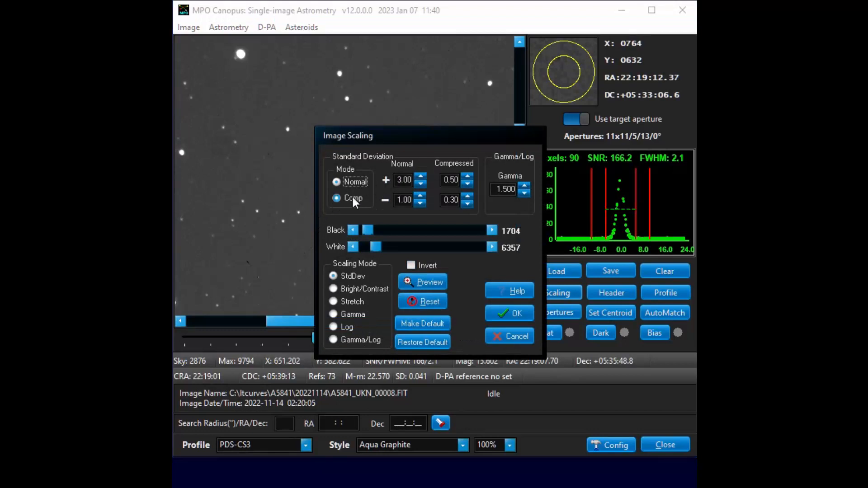
{"action": "left_click", "coordinate": [335, 198]}
{"action": "left_click", "coordinate": [338, 183]}
{"action": "left_click", "coordinate": [518, 317]}
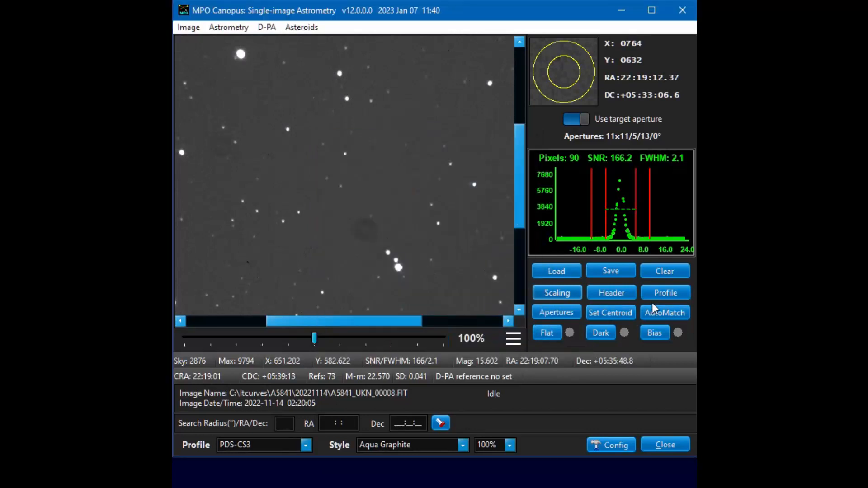
- Examine the FITS header of the loaded image in an enlarged information window, and close it
{"action": "left_click", "coordinate": [631, 297]}
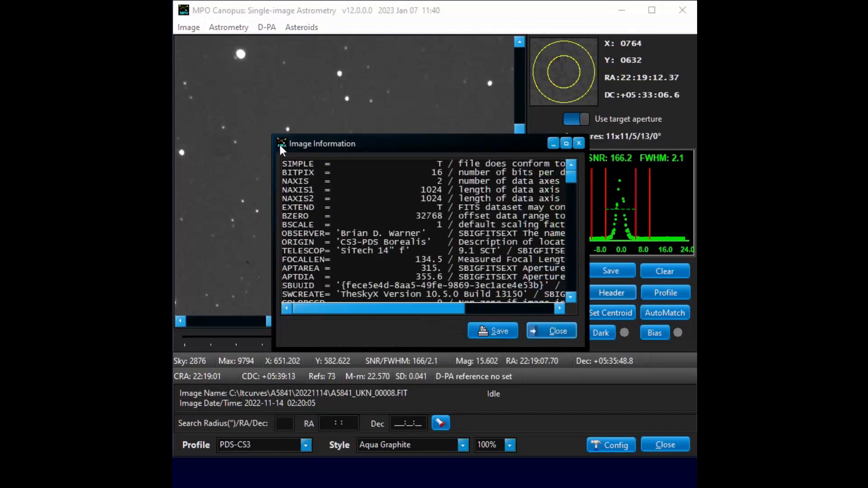
{"action": "left_click_drag", "start_coordinate": [276, 134], "coordinate": [277, 42]}
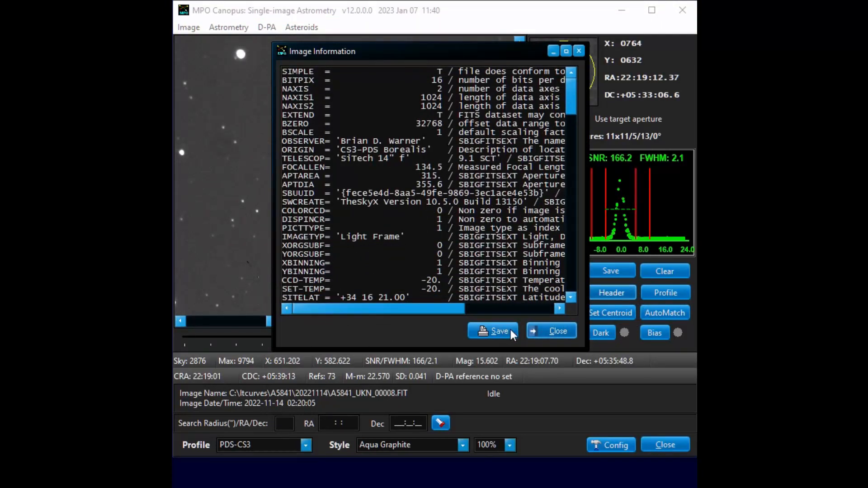
{"action": "left_click", "coordinate": [555, 330]}
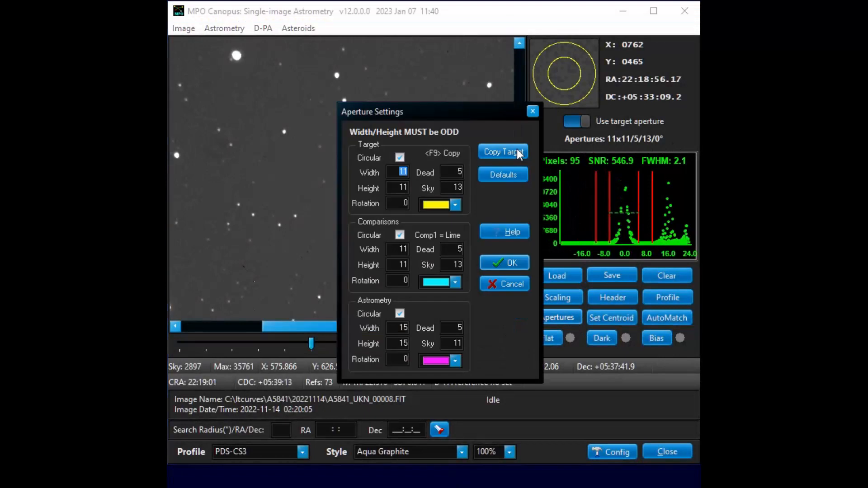
{"action": "left_click", "coordinate": [401, 158]}
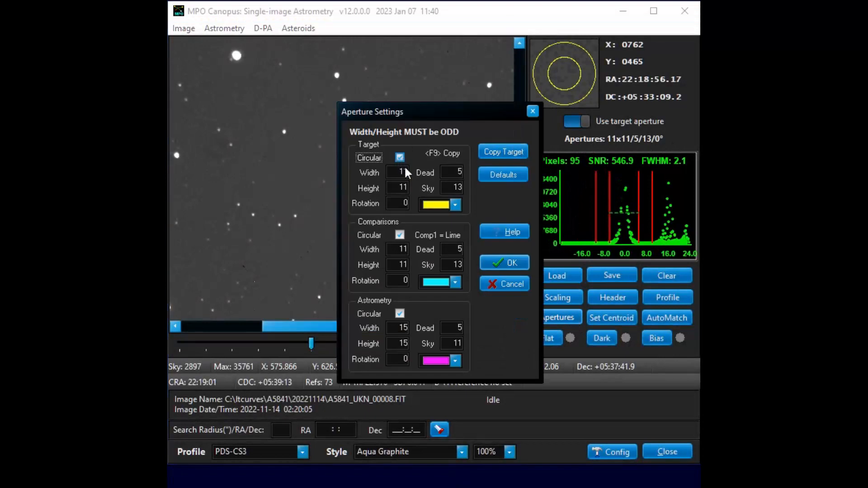
{"action": "left_click", "coordinate": [454, 282]}
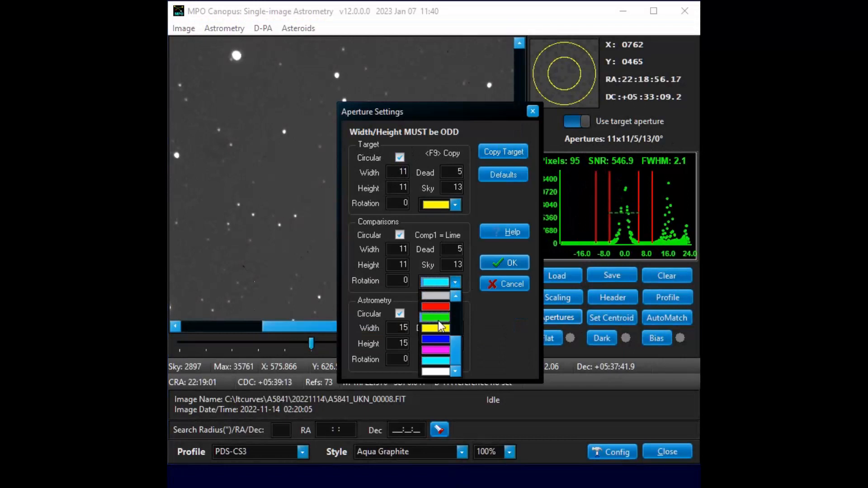
{"action": "left_click", "coordinate": [438, 319]}
{"action": "left_click", "coordinate": [455, 281]}
{"action": "left_click", "coordinate": [440, 358]}
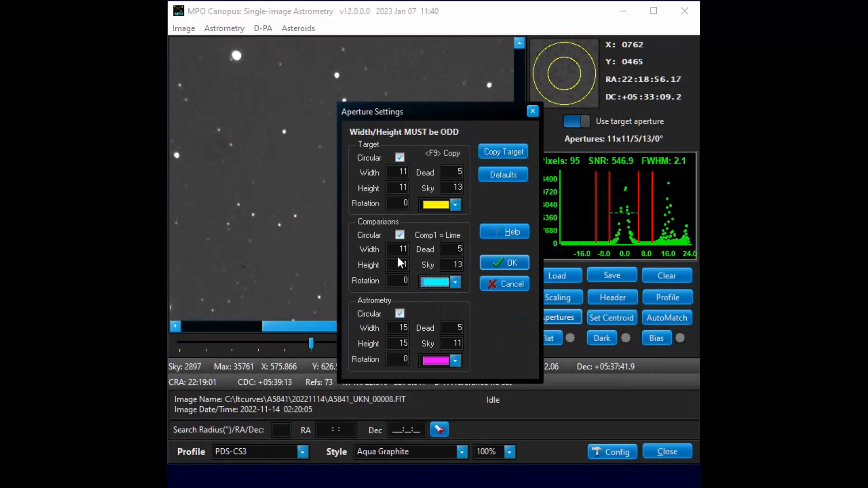
{"action": "left_click", "coordinate": [510, 285]}
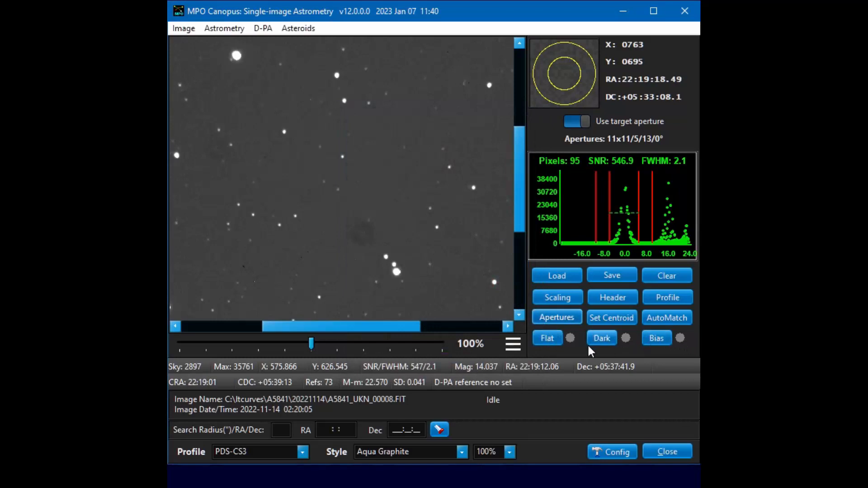
- Load BOR_MEDIAN_6.FIT from the A5841 folder as the flat frame
{"action": "left_click", "coordinate": [547, 339]}
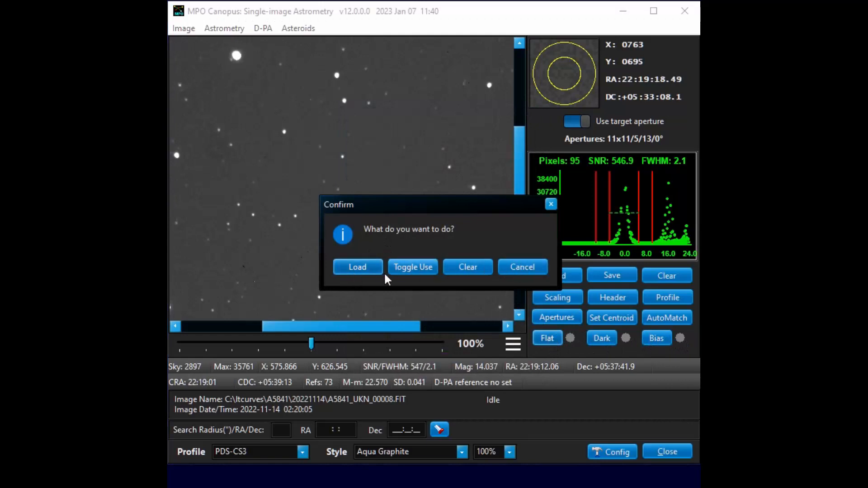
{"action": "left_click", "coordinate": [357, 268]}
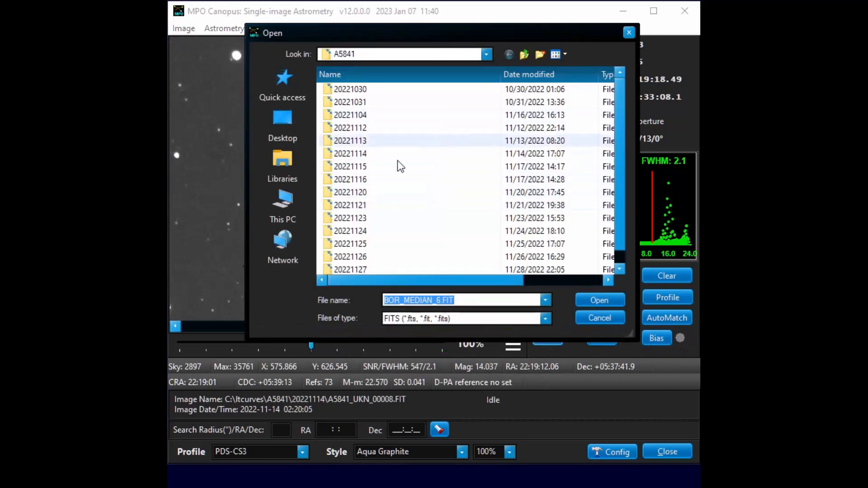
{"action": "scroll", "coordinate": [529, 174], "scroll_direction": "down", "scroll_amount": 1}
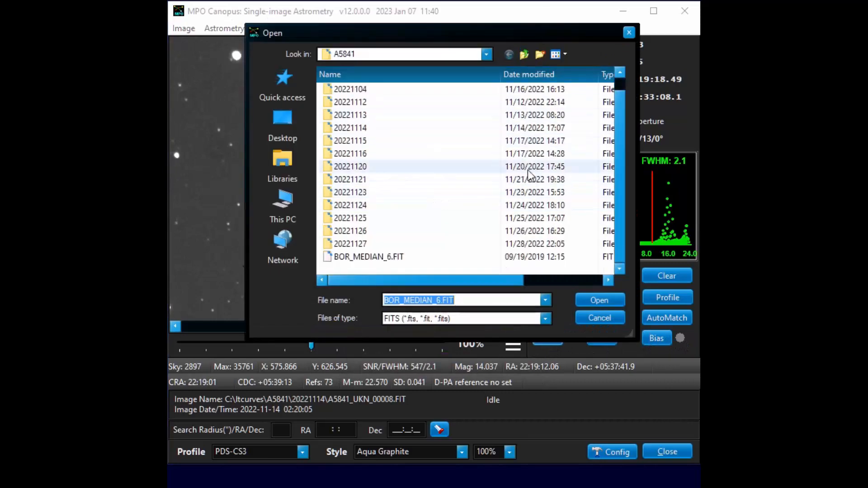
{"action": "double_click", "coordinate": [373, 256]}
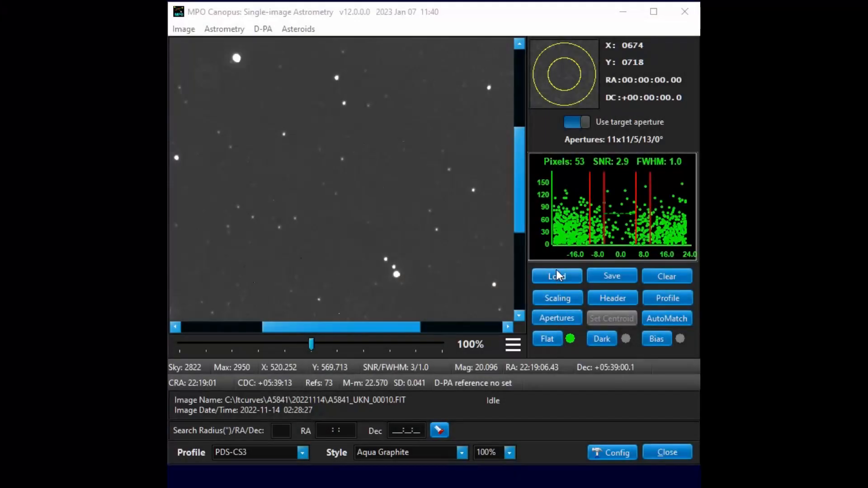
- AutoMatch the image A5841_UKN_00010.FIT and clear all the resulting apertures
{"action": "left_click", "coordinate": [666, 319]}
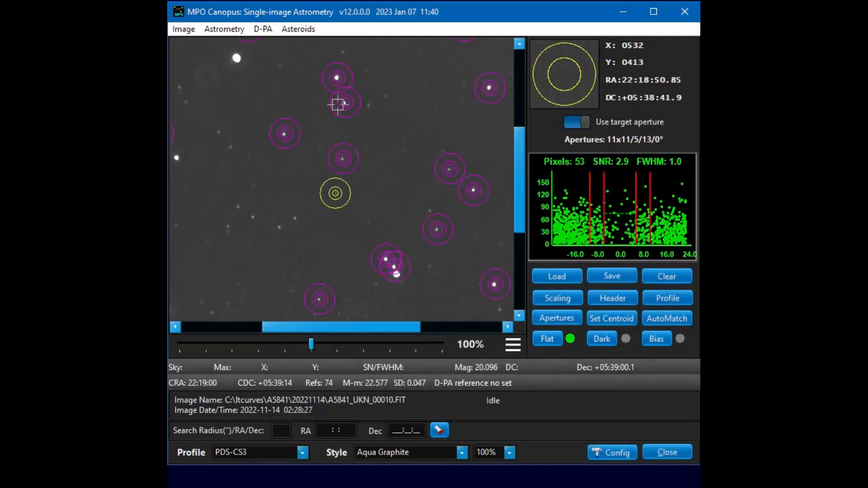
{"action": "left_click", "coordinate": [230, 31]}
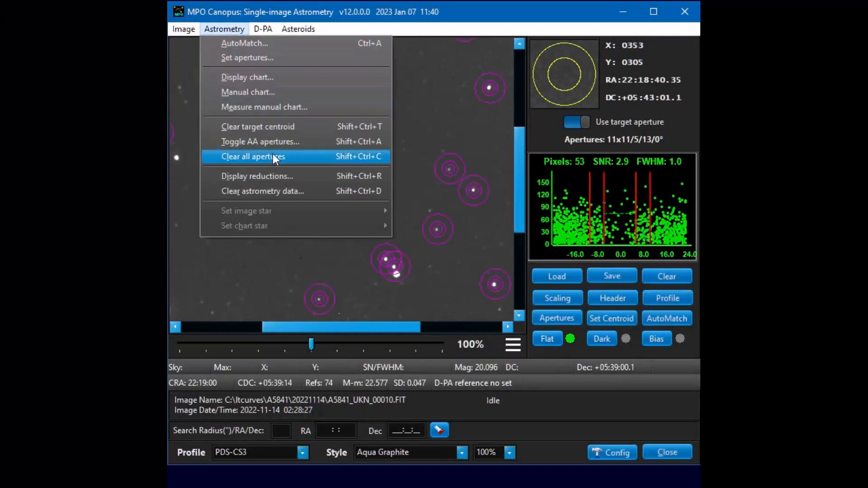
{"action": "left_click", "coordinate": [276, 157]}
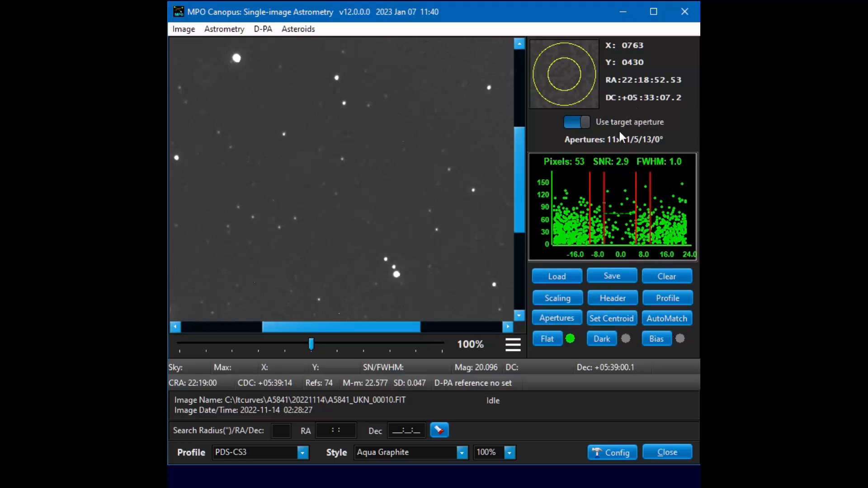
- Hide the measurement and control side panel to widen the image area, and show it again
{"action": "left_click", "coordinate": [512, 344]}
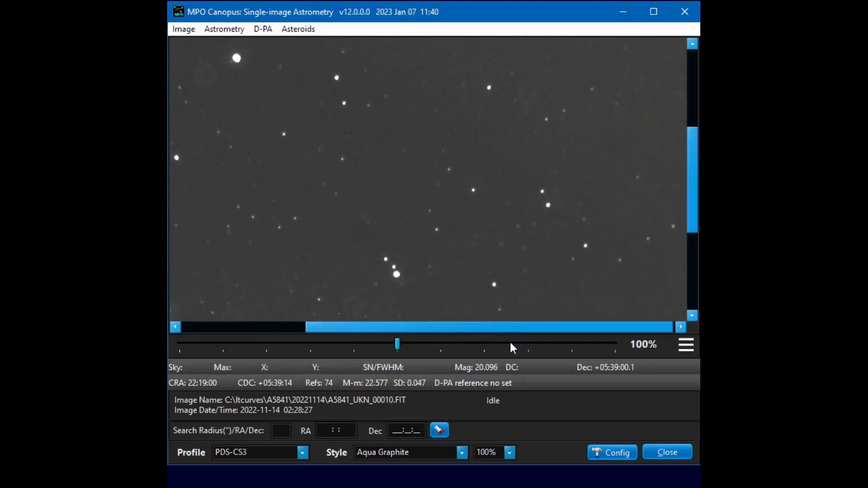
{"action": "left_click", "coordinate": [686, 346]}
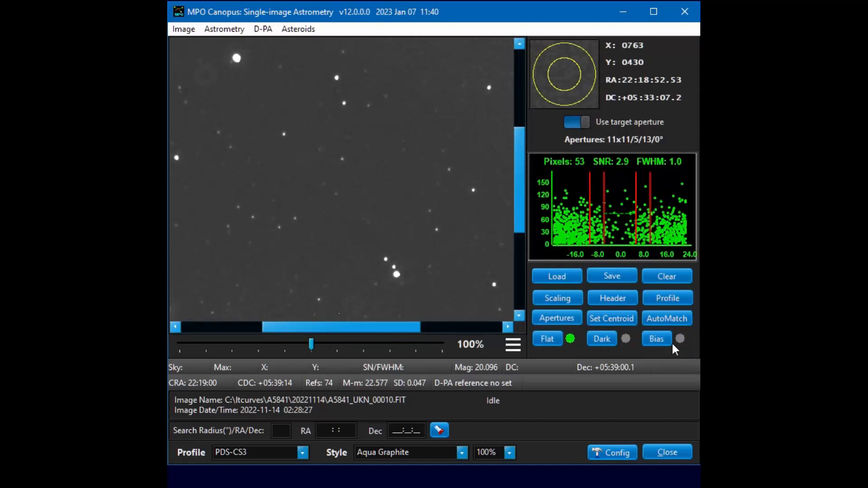
{"action": "left_click", "coordinate": [511, 347]}
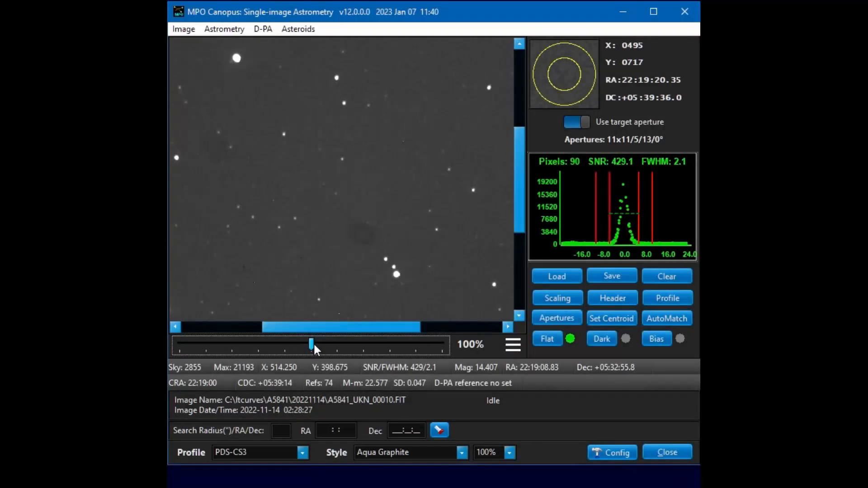
- Measure the lower star of the upper-middle pair at 100% and at 150% zoom to compare the readings
{"action": "mouse_move", "coordinate": [311, 344]}
{"action": "left_mouse_down"}
{"action": "mouse_move", "coordinate": [365, 350]}
{"action": "mouse_move", "coordinate": [233, 346]}
{"action": "mouse_move", "coordinate": [412, 348]}
{"action": "mouse_move", "coordinate": [320, 345]}
{"action": "left_mouse_up"}
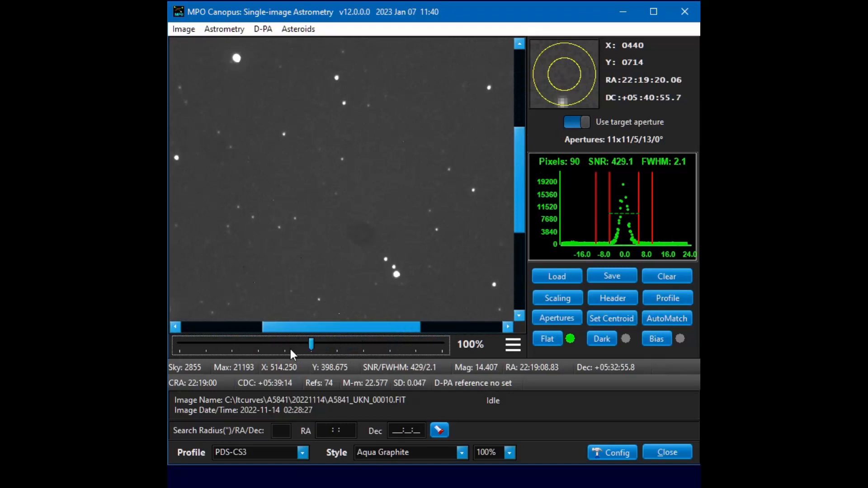
{"action": "mouse_move", "coordinate": [312, 343]}
{"action": "left_mouse_down"}
{"action": "mouse_move", "coordinate": [382, 346]}
{"action": "mouse_move", "coordinate": [245, 342]}
{"action": "mouse_move", "coordinate": [302, 349]}
{"action": "left_mouse_up"}
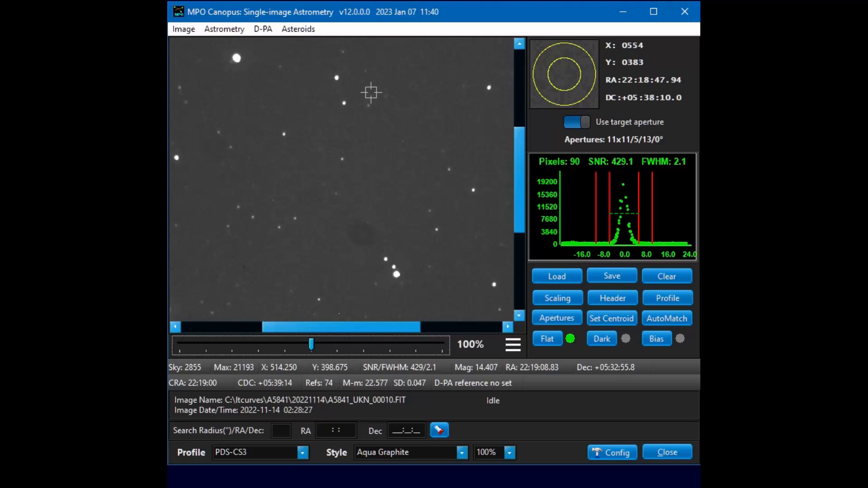
{"action": "left_click", "coordinate": [344, 103]}
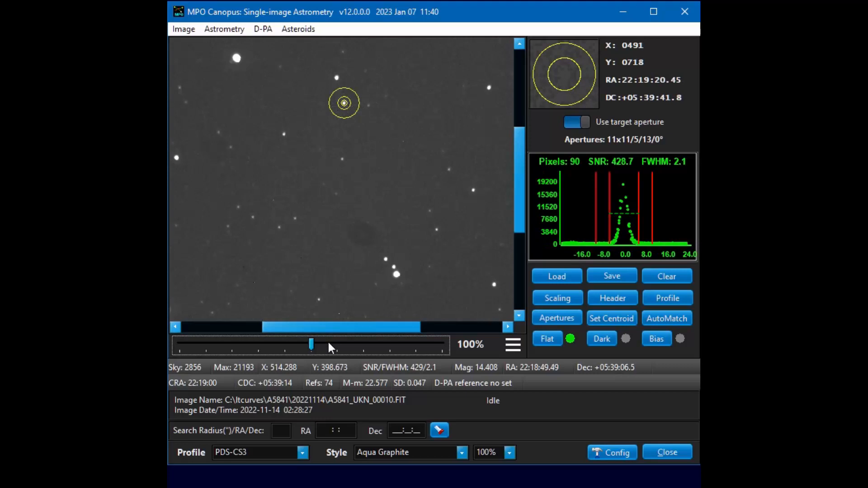
{"action": "left_click_drag", "start_coordinate": [311, 344], "coordinate": [356, 357]}
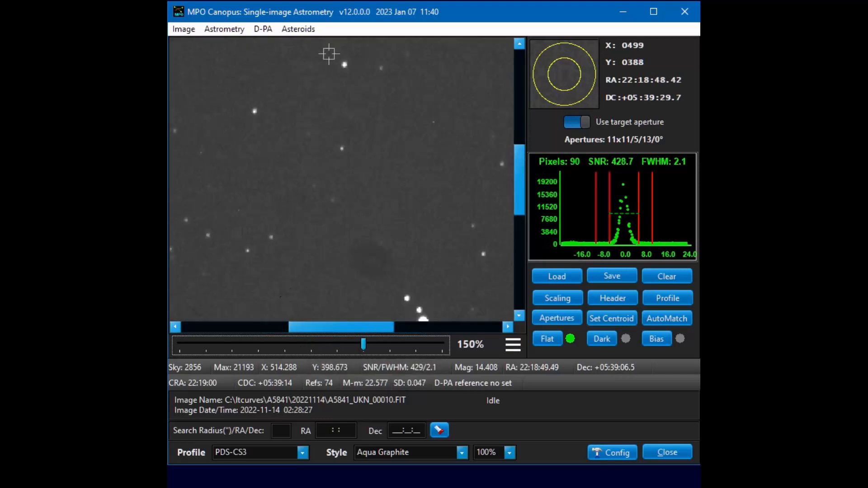
{"action": "left_click", "coordinate": [344, 64]}
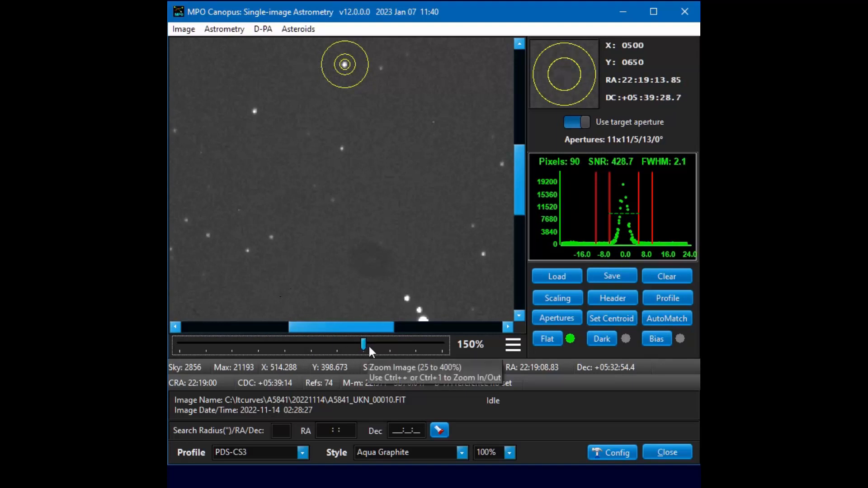
- Reset the image zoom to 100% and switch the active profile to PDO 12-in
{"action": "left_click", "coordinate": [473, 346]}
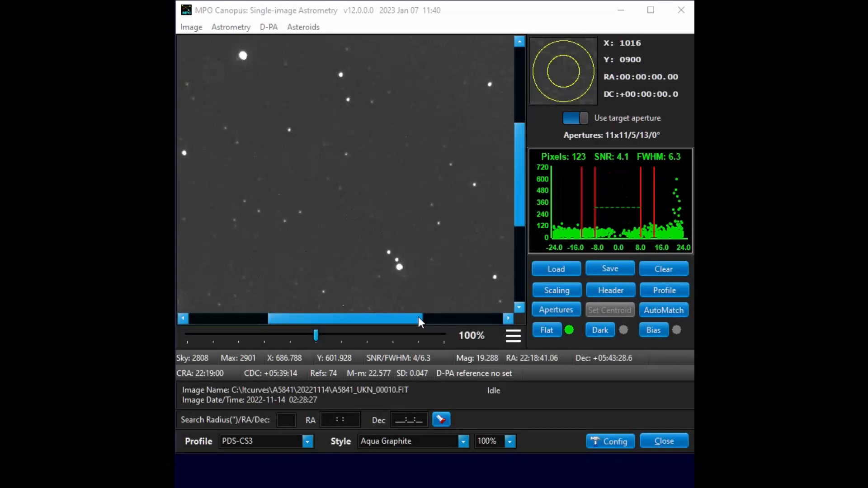
{"action": "left_click", "coordinate": [308, 442]}
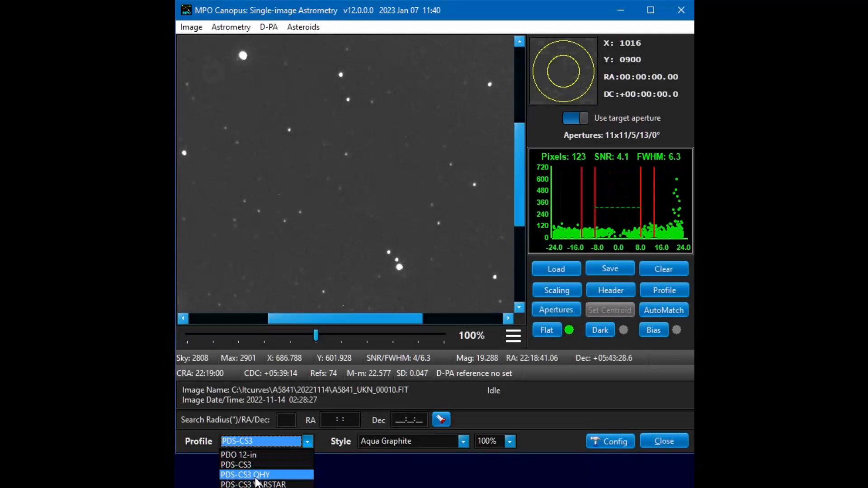
{"action": "left_click", "coordinate": [254, 455]}
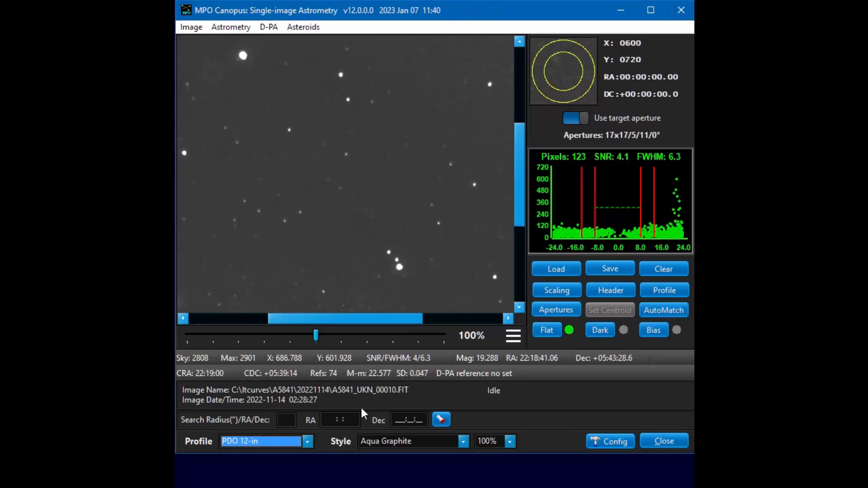
- Change the interface style to Onyx Blue
{"action": "left_click", "coordinate": [463, 440]}
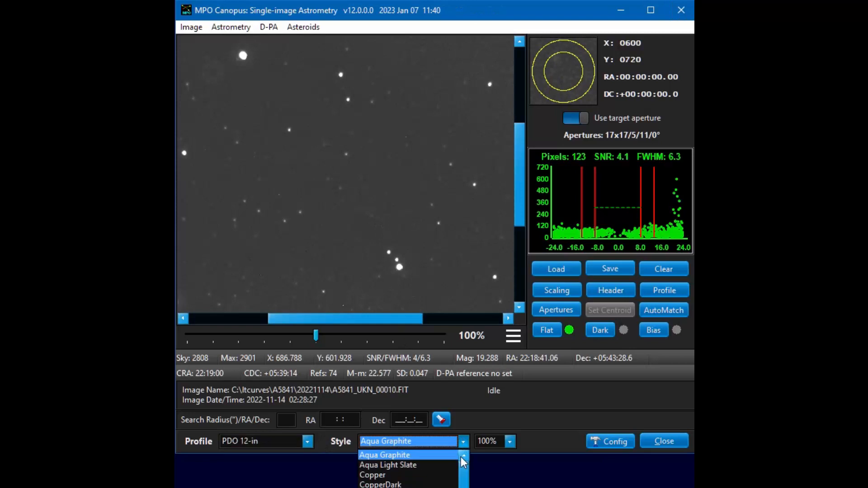
{"action": "left_click_drag", "start_coordinate": [462, 469], "coordinate": [467, 487]}
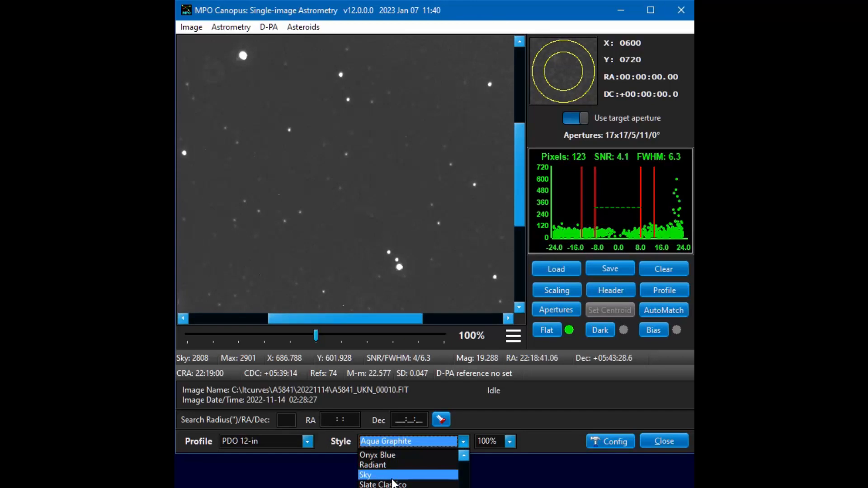
{"action": "left_click", "coordinate": [387, 454]}
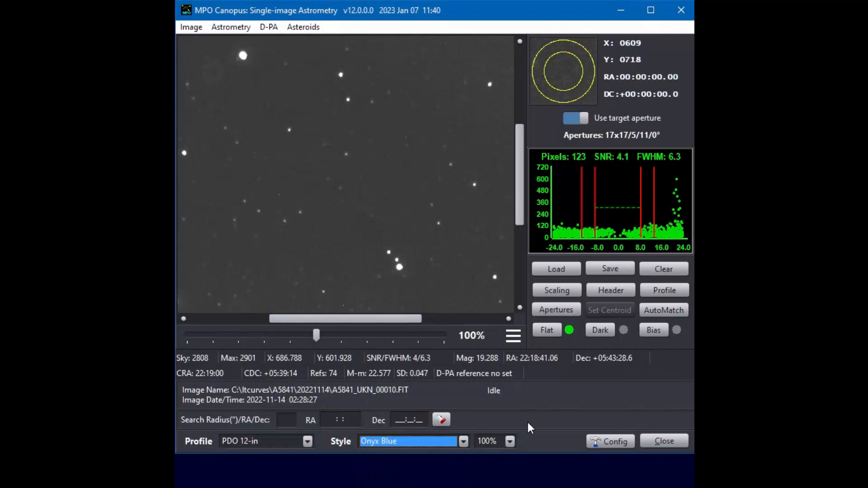
- Set the default image zoom to 50% and reload A5841_UKN_00010.FIT from the 20221114 folder
{"action": "left_click", "coordinate": [509, 441]}
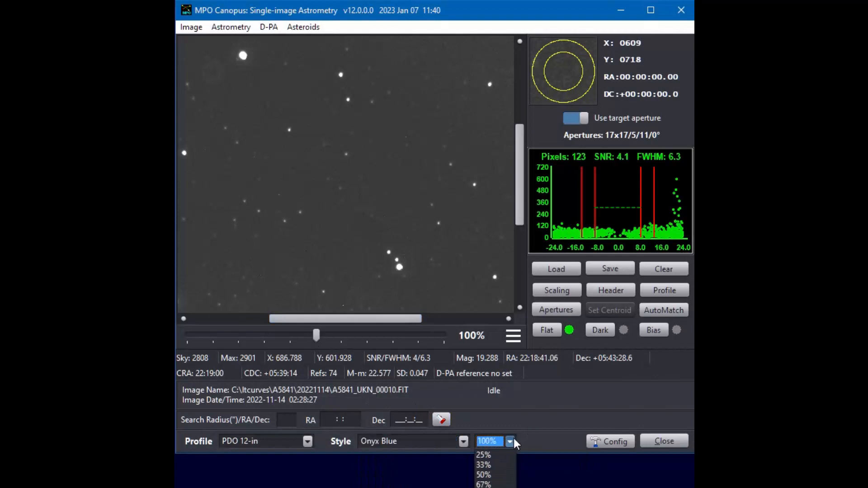
{"action": "left_click", "coordinate": [503, 474]}
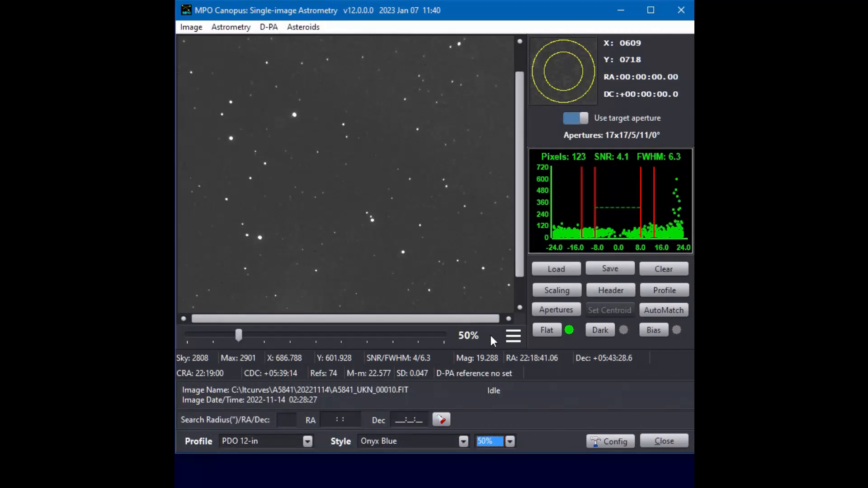
{"action": "left_click", "coordinate": [549, 267]}
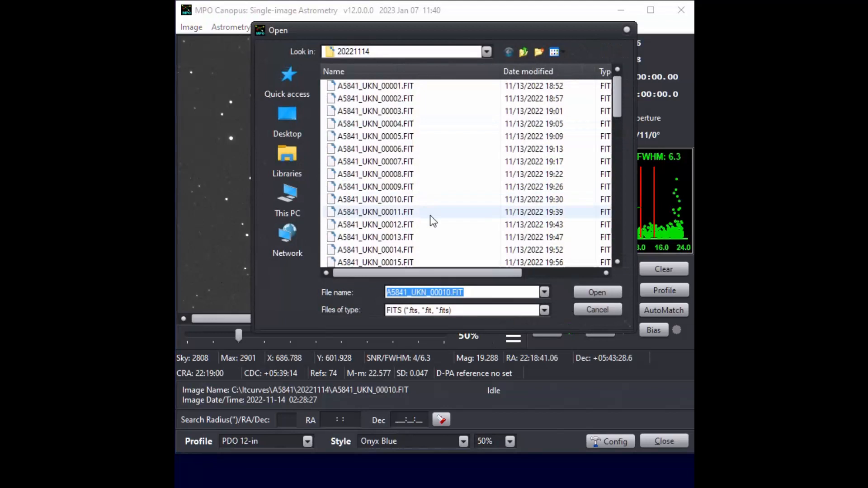
{"action": "left_click", "coordinate": [399, 202]}
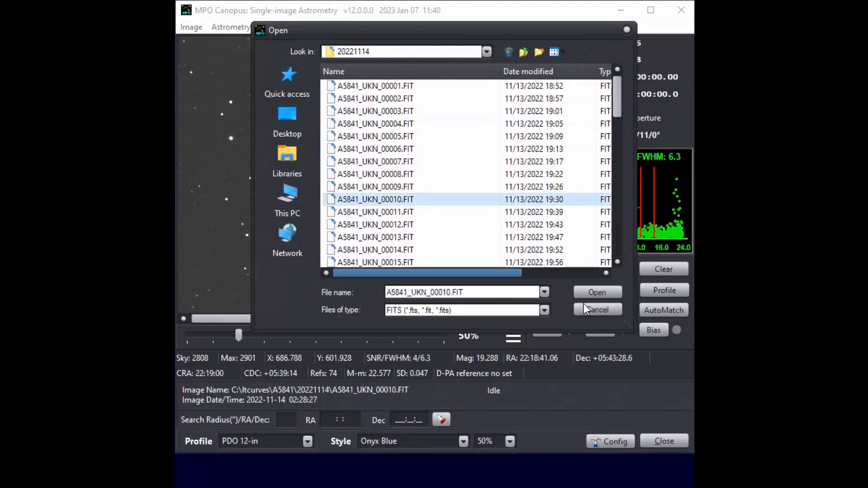
{"action": "left_click", "coordinate": [598, 292]}
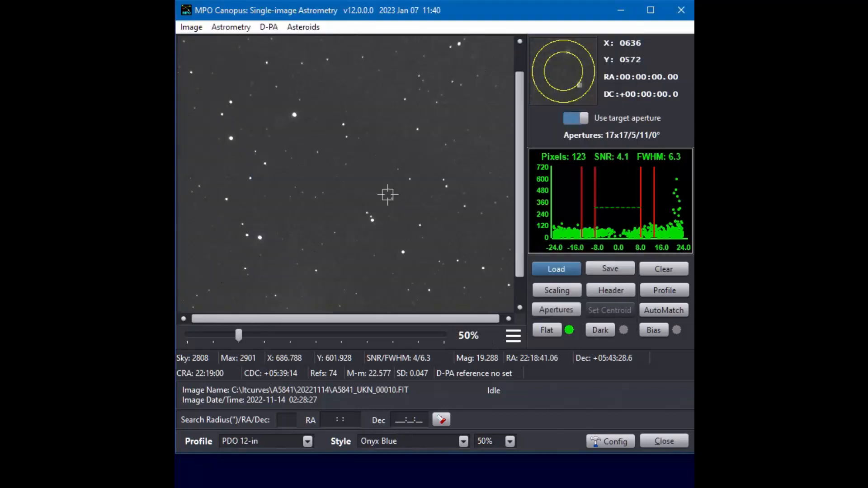